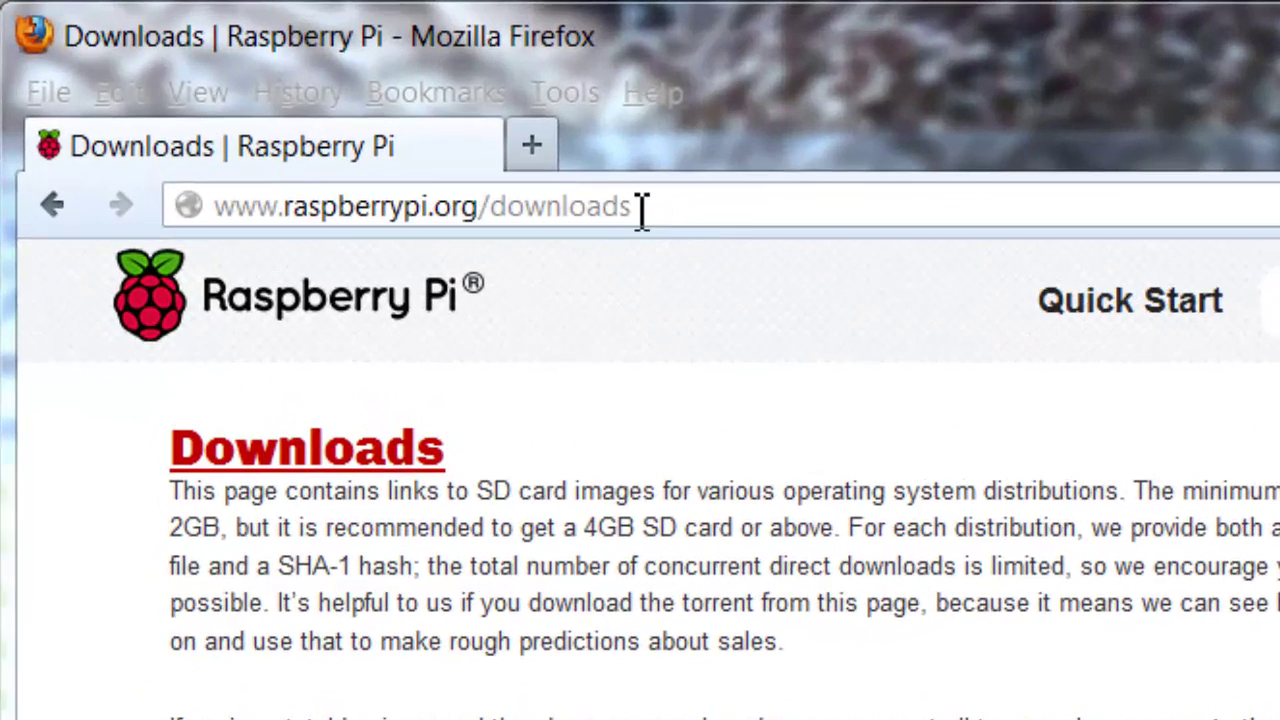
Review the Raspberry Pi downloads page for the available system images, the Raspbian "wheezy" downloads and the SD card writing instructions
{"action": "left_click_drag", "start_coordinate": [641, 208], "coordinate": [158, 203]}
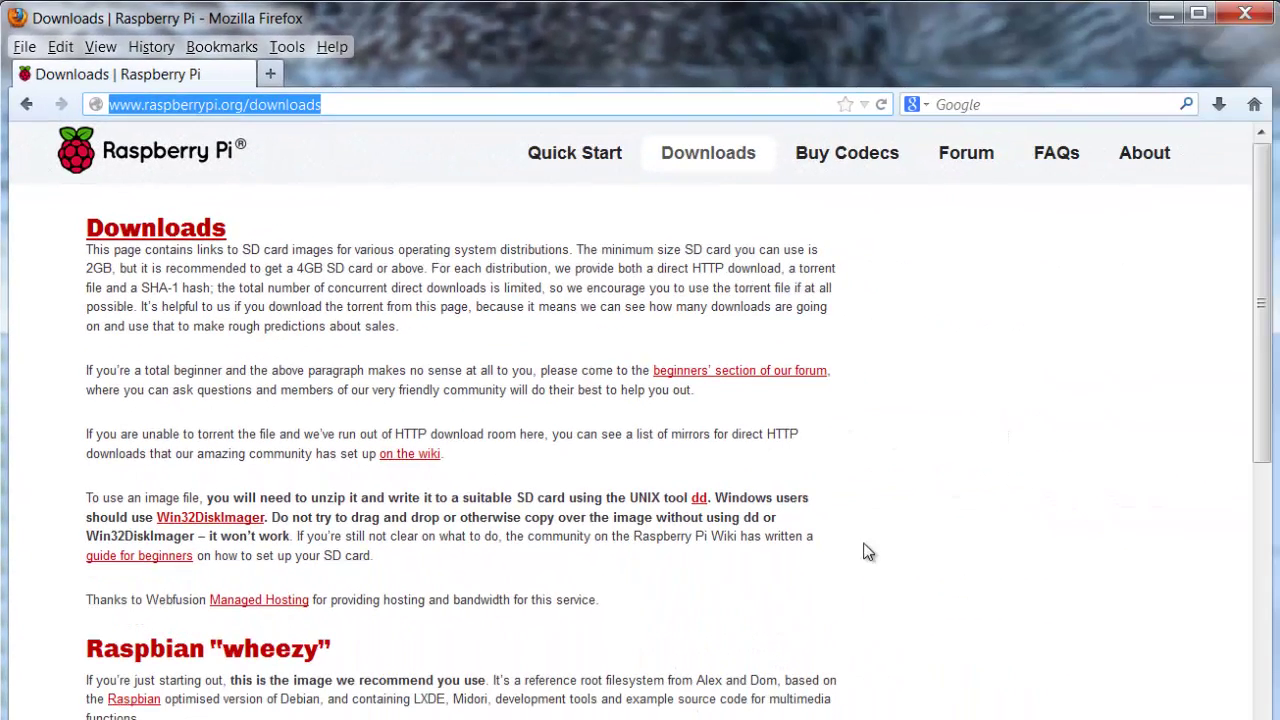
{"action": "left_click", "coordinate": [95, 649]}
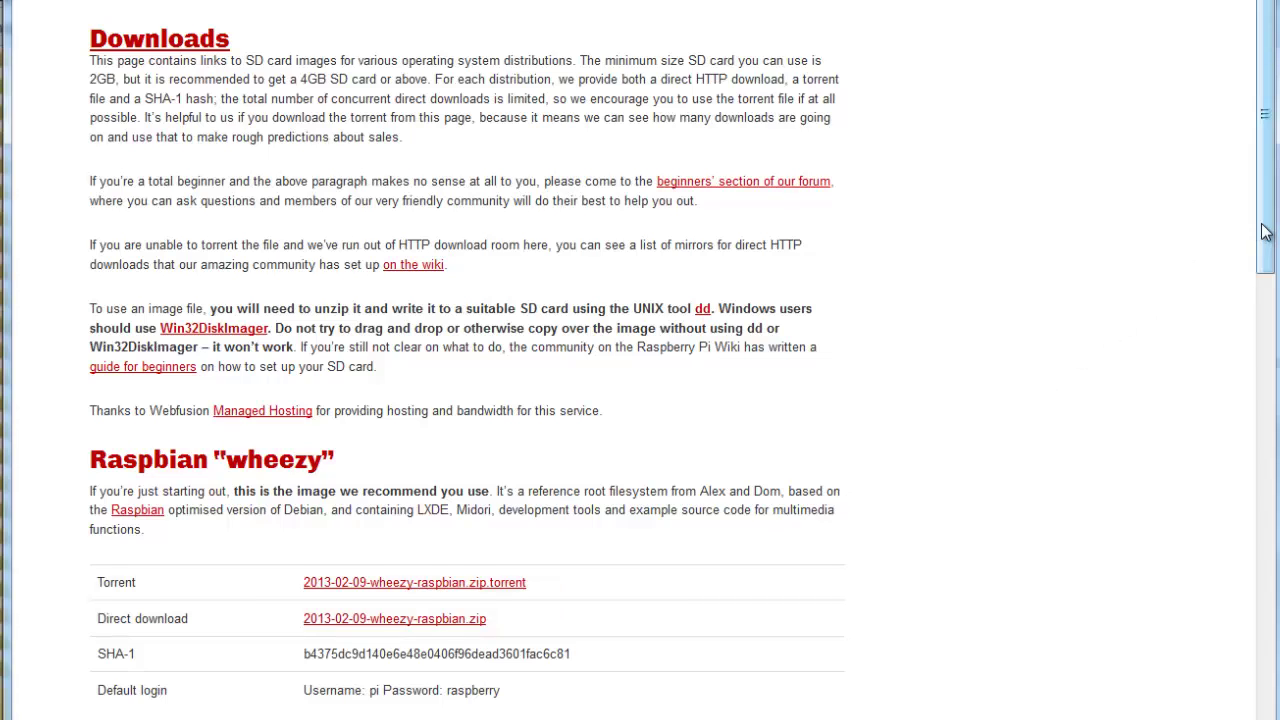
{"action": "scroll", "coordinate": [1260, 280], "scroll_direction": "down", "scroll_amount": 2}
{"action": "scroll", "coordinate": [1263, 333], "scroll_direction": "down", "scroll_amount": 6}
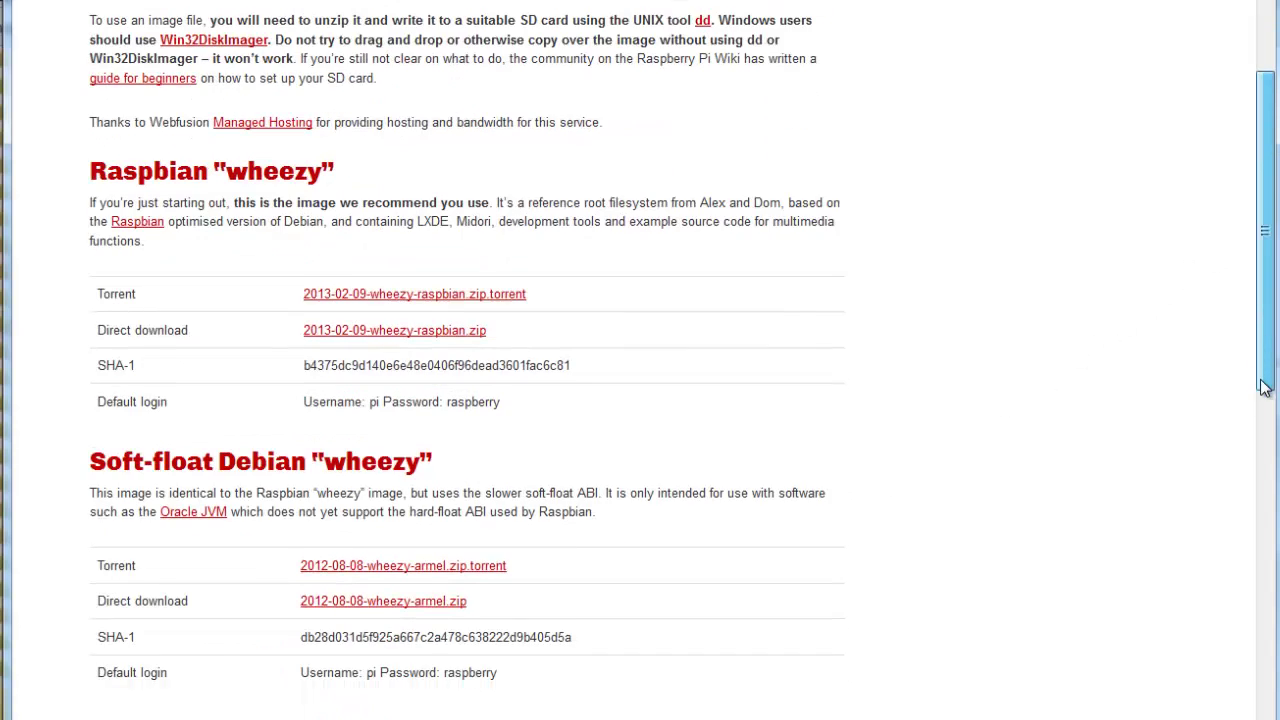
{"action": "scroll", "coordinate": [1257, 535], "scroll_direction": "down", "scroll_amount": 1}
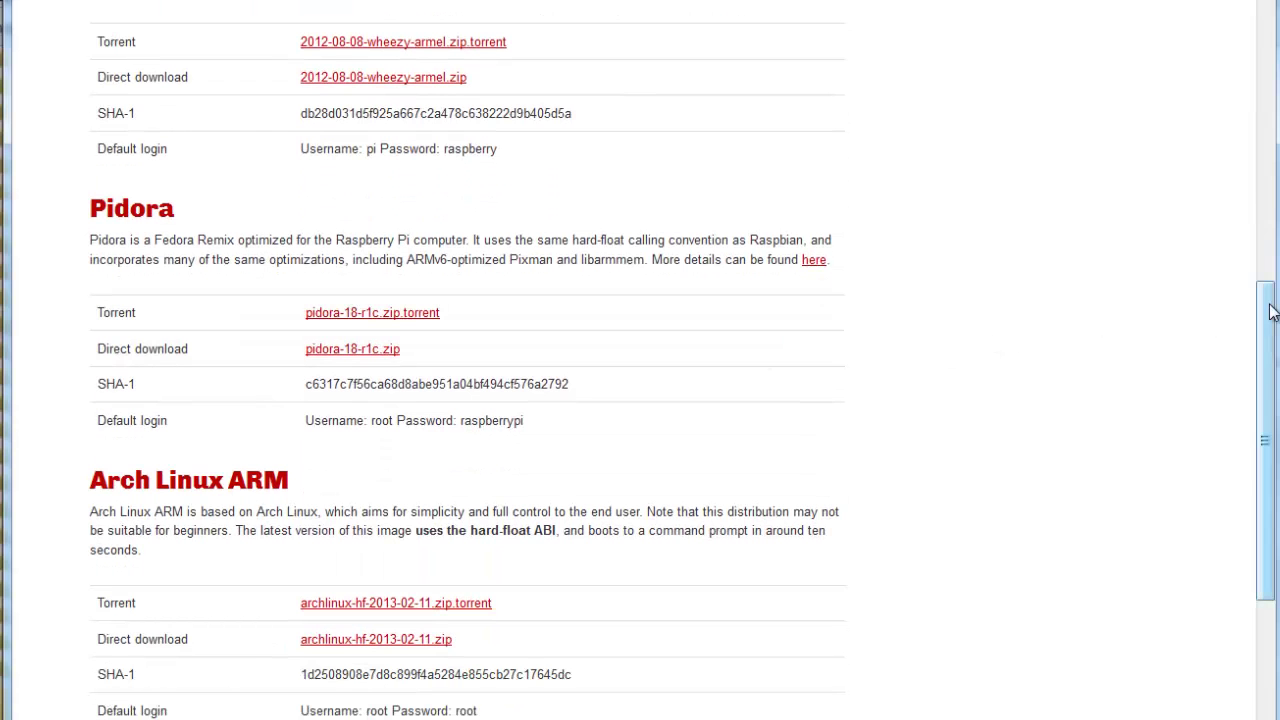
{"action": "left_click_drag", "start_coordinate": [1272, 312], "coordinate": [1249, 126]}
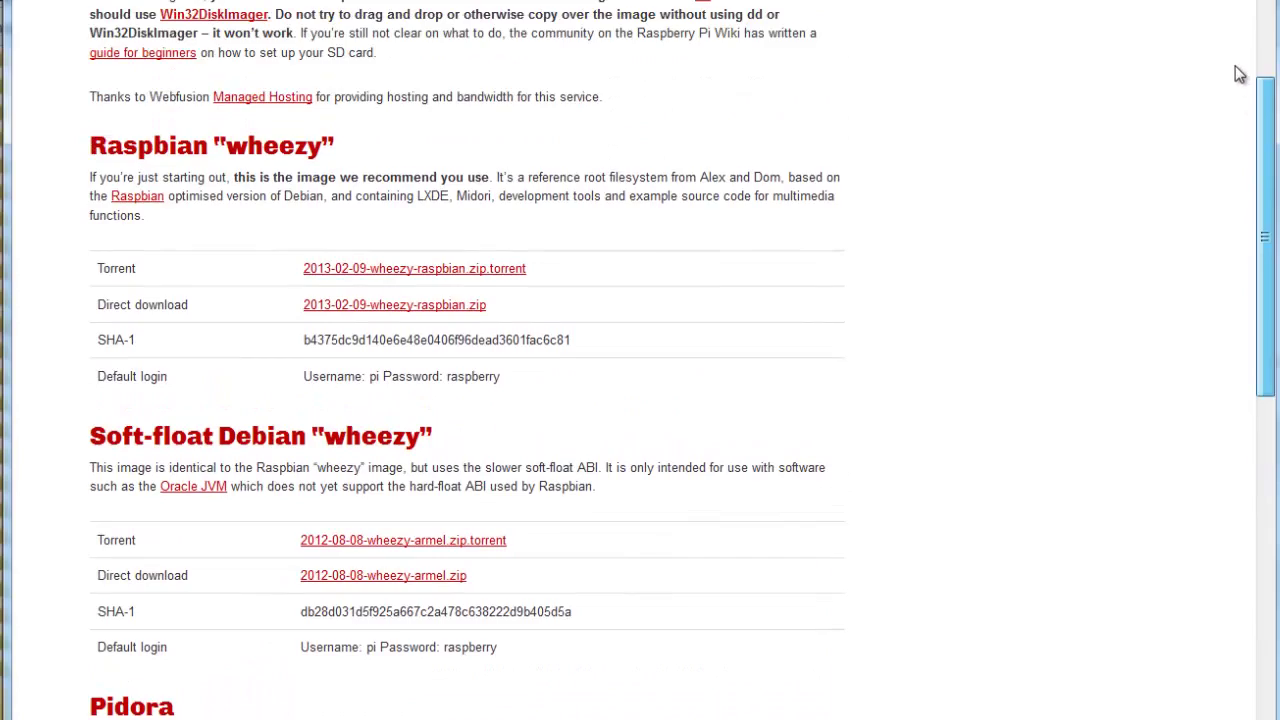
{"action": "scroll", "coordinate": [1240, 71], "scroll_direction": "up", "scroll_amount": 2}
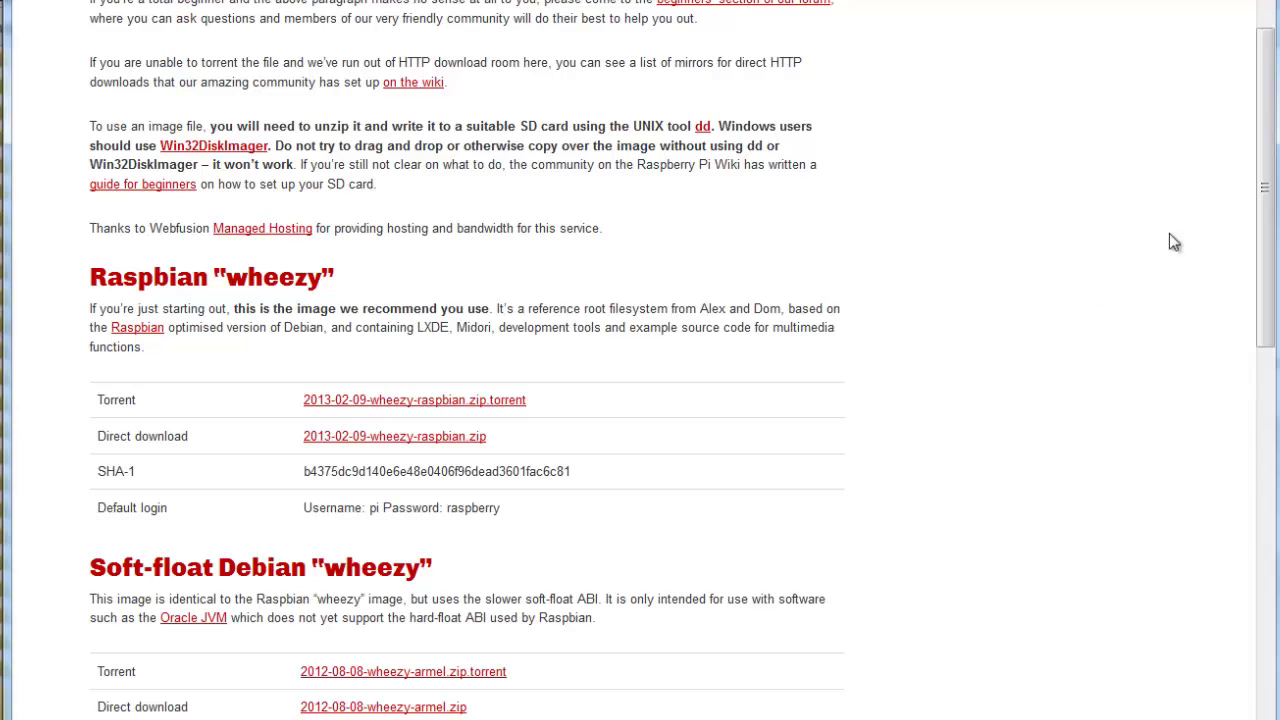
{"action": "left_click_drag", "start_coordinate": [1265, 209], "coordinate": [1206, 177]}
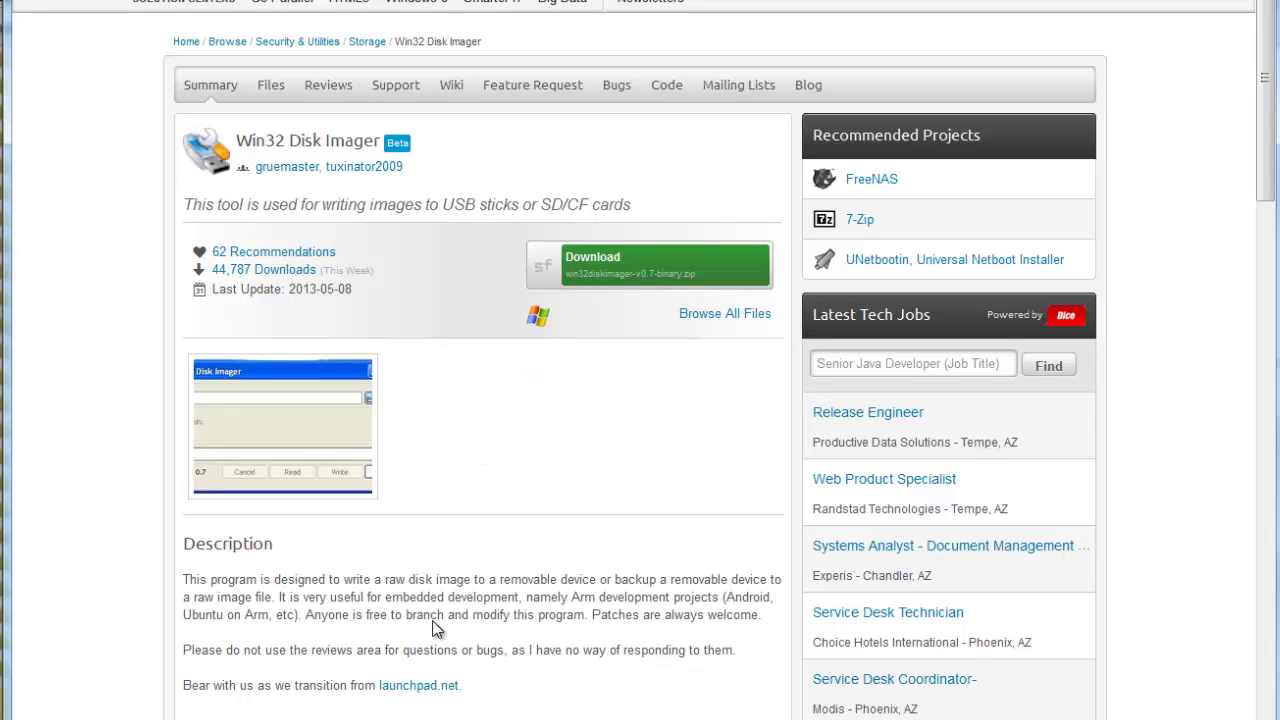
Switch to the Windows Explorer window showing the pi folder with the downloaded files
{"action": "mouse_move", "coordinate": [397, 719]}
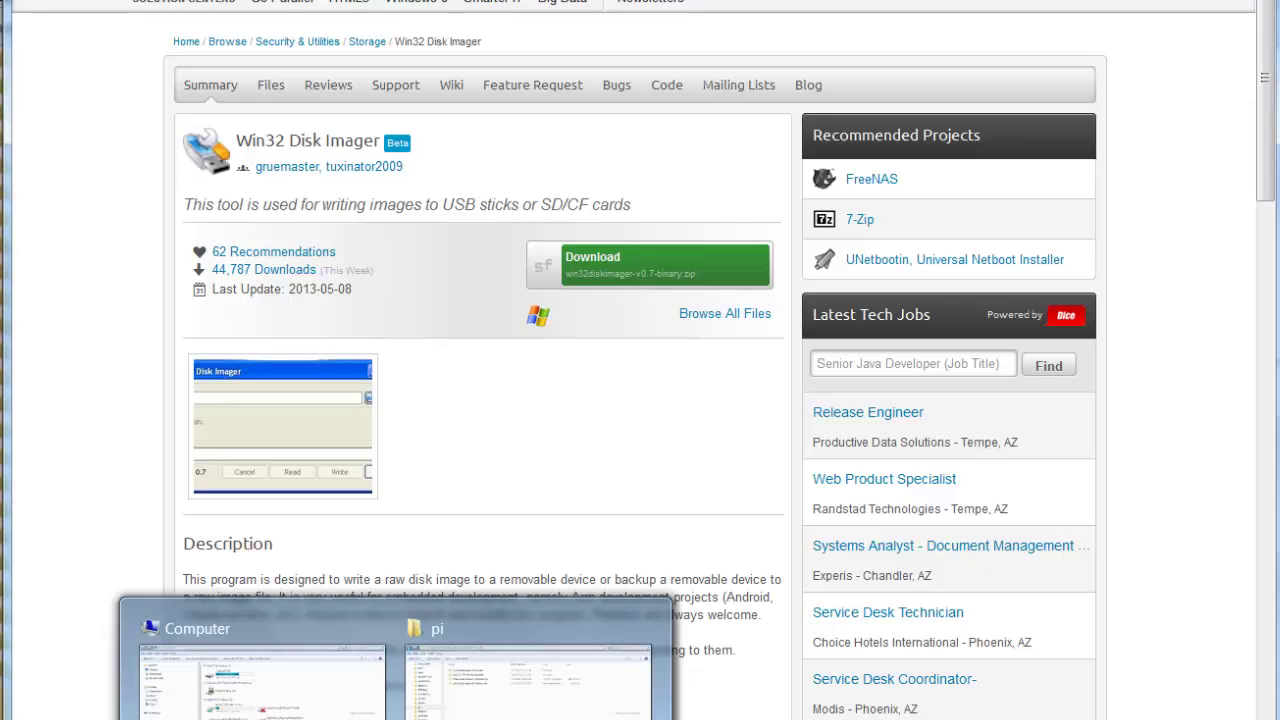
{"action": "left_click", "coordinate": [528, 680]}
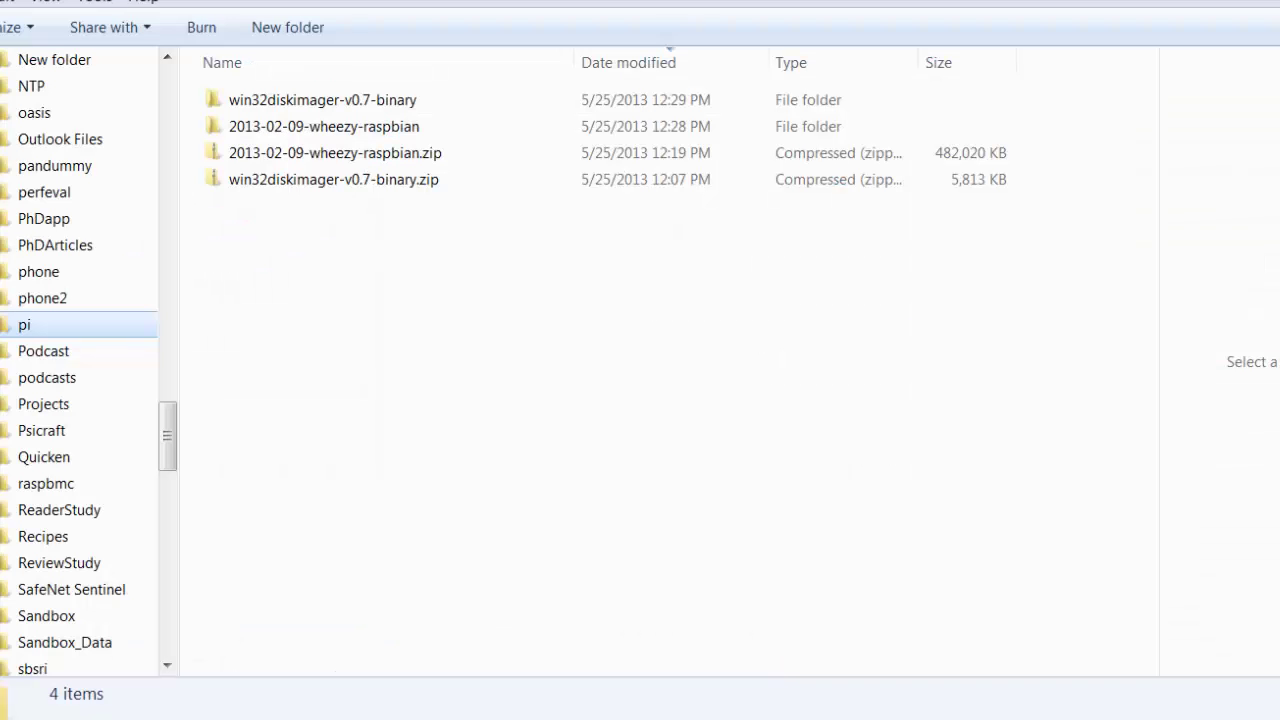
{"action": "left_click", "coordinate": [409, 157]}
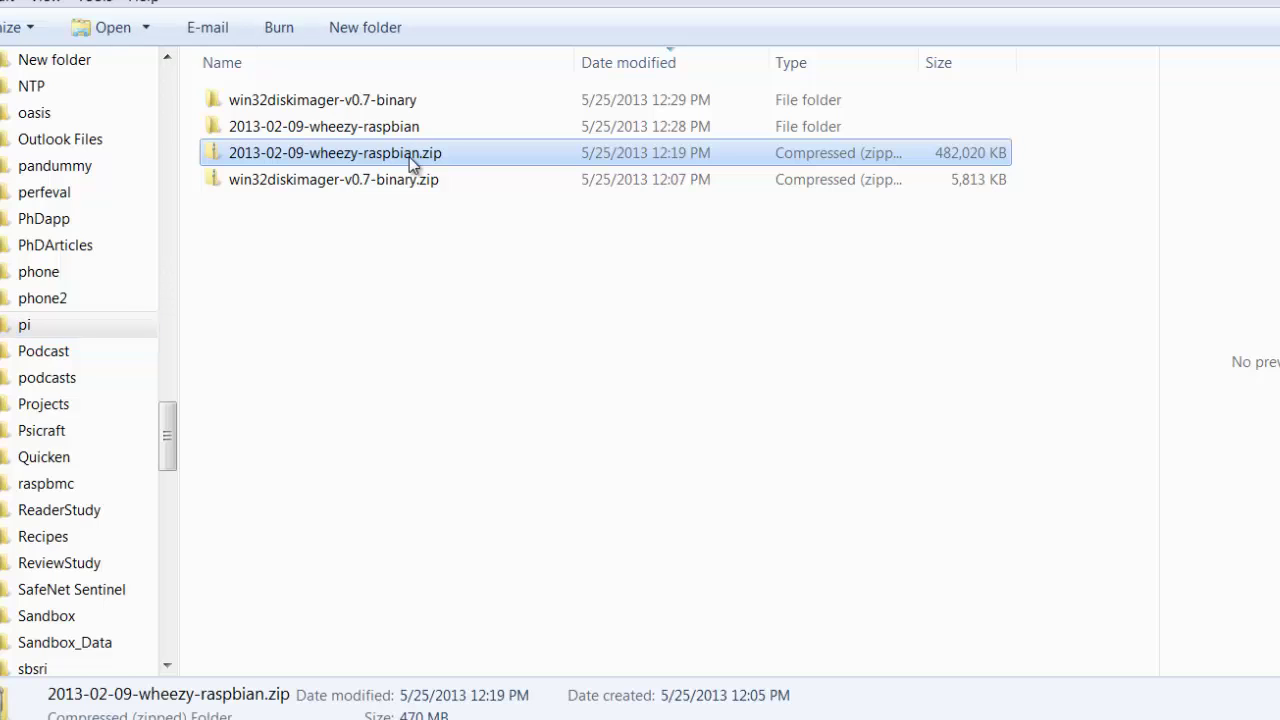
{"action": "right_click", "coordinate": [409, 157]}
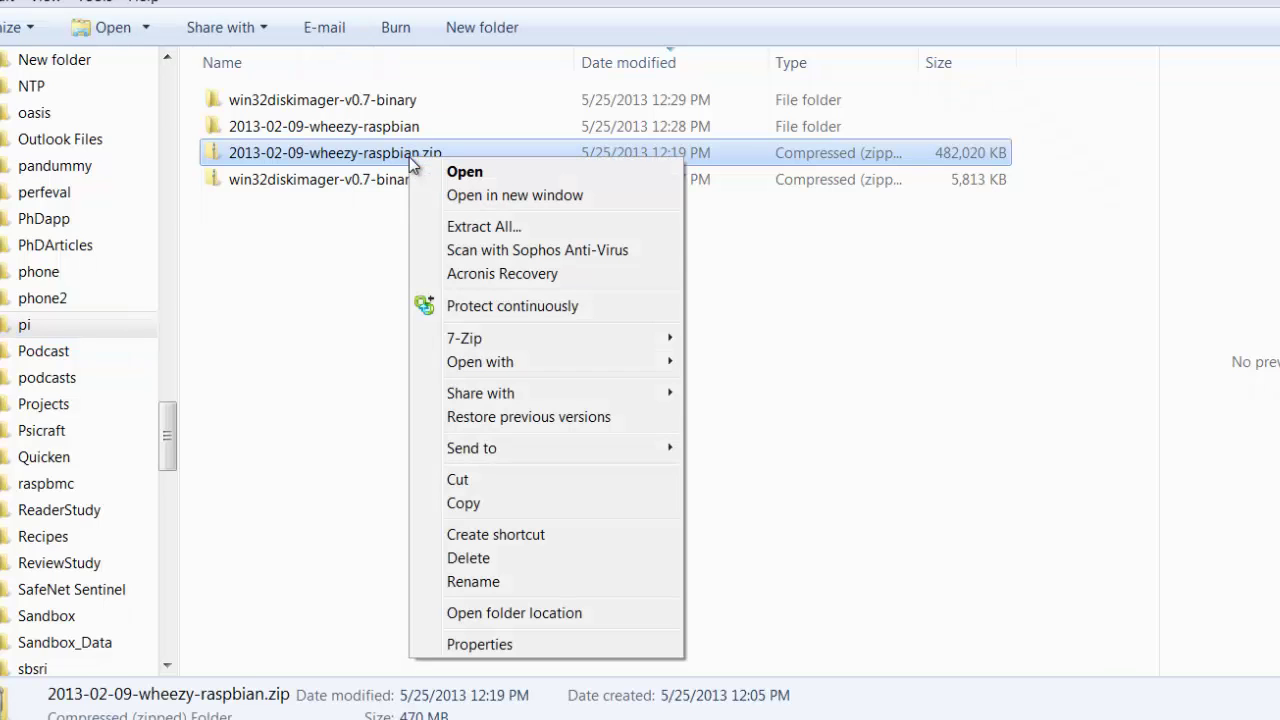
{"action": "left_click", "coordinate": [487, 227]}
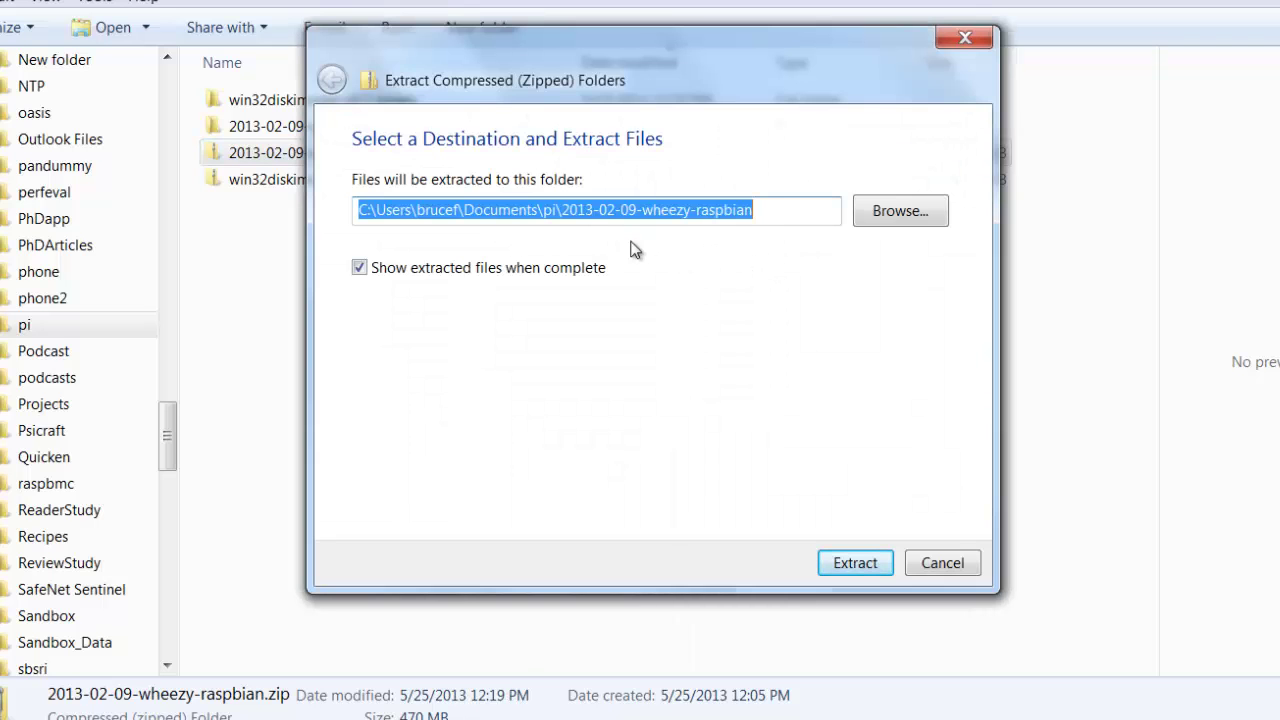
{"action": "left_click", "coordinate": [943, 564]}
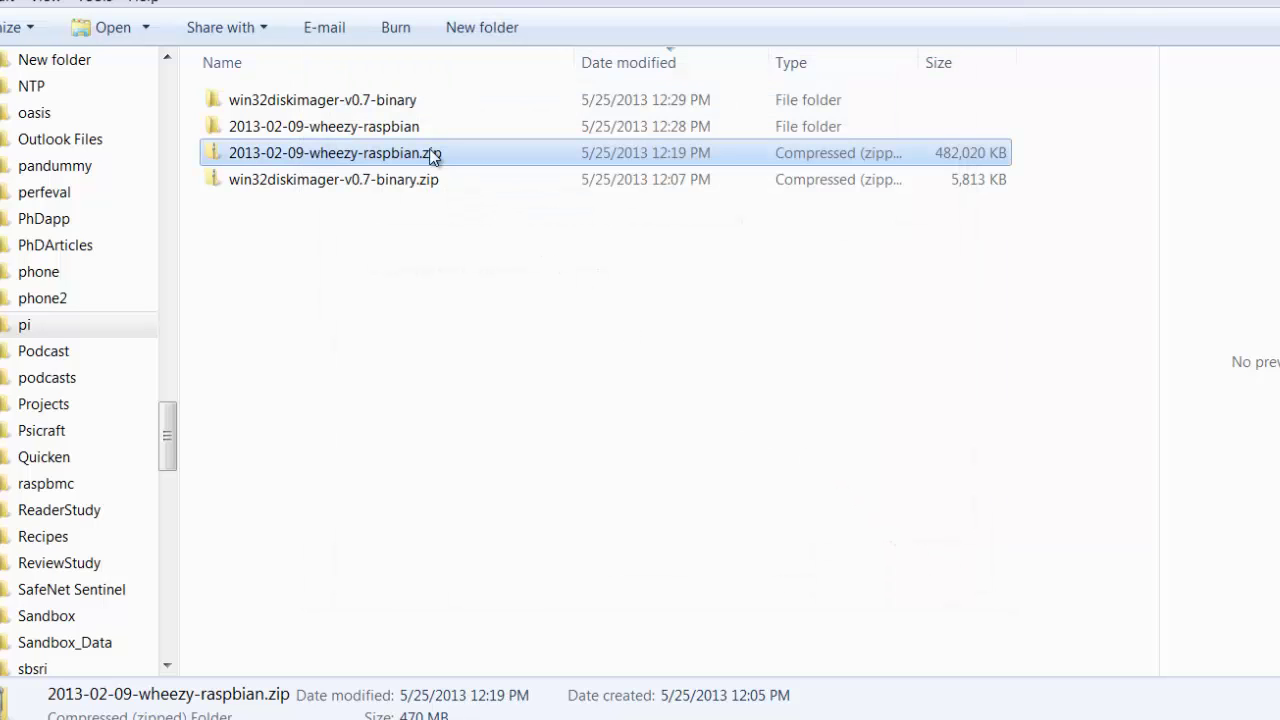
Inspect the extracted win32diskimager-v0.7-binary and 2013-02-09-wheezy-raspbian folders, and return to the pi folder
{"action": "double_click", "coordinate": [383, 108]}
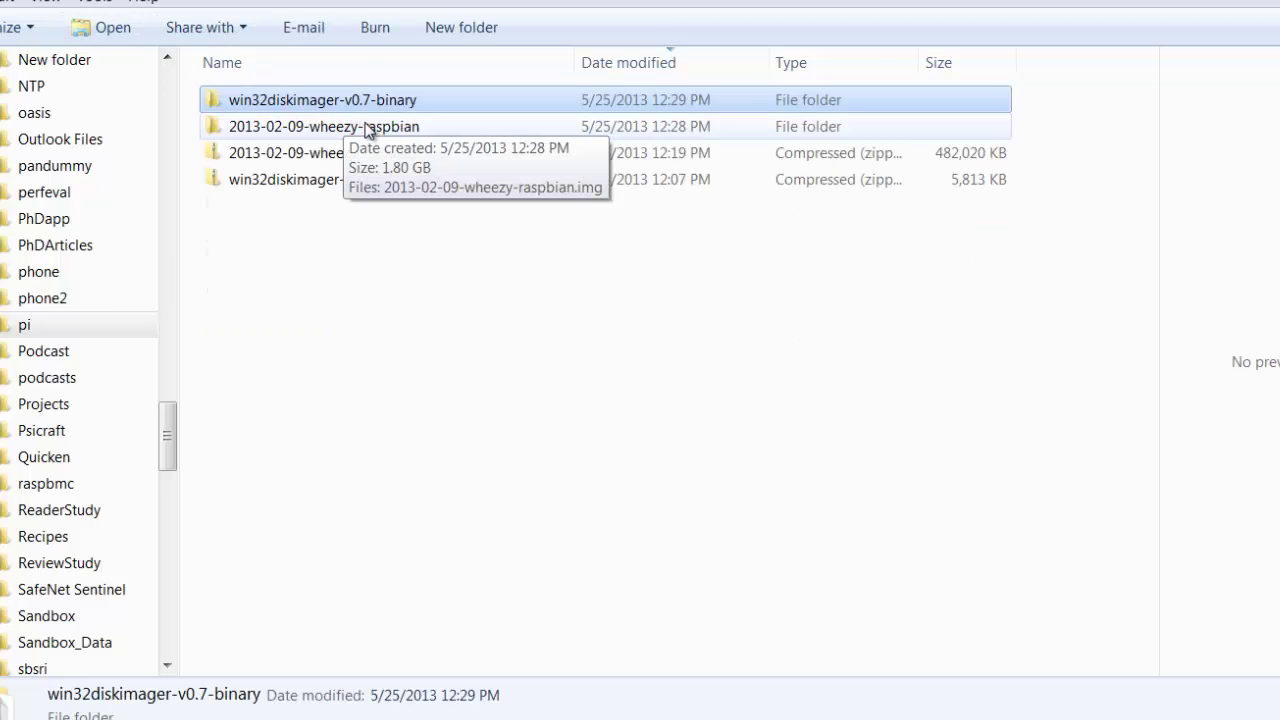
{"action": "double_click", "coordinate": [371, 126]}
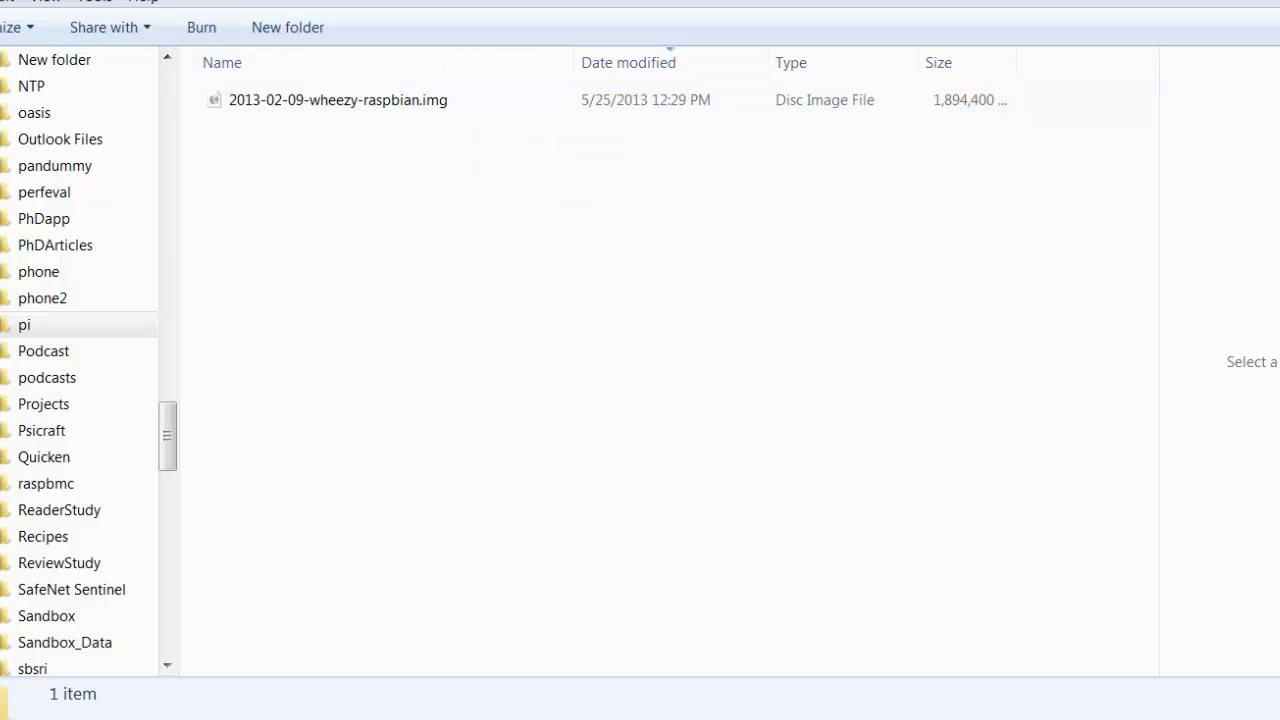
{"action": "key", "text": "BackSpace"}
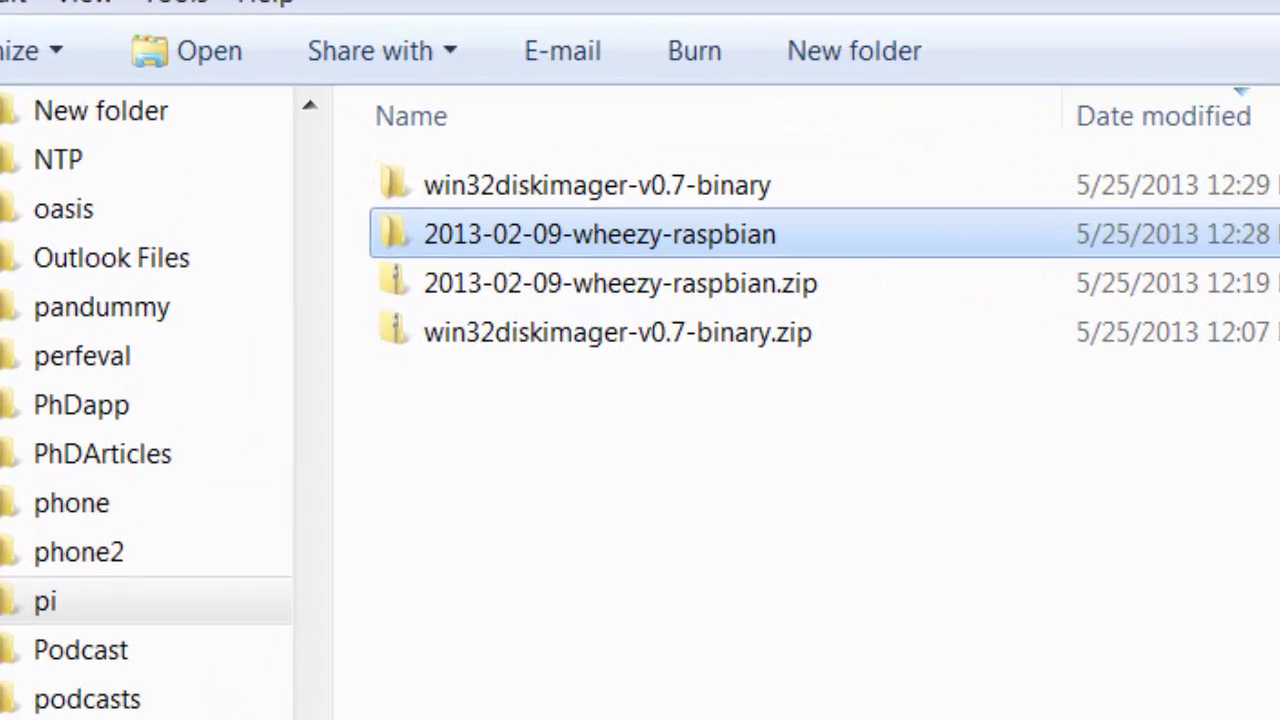
Check which drive letter the SD card has among the computer's removable drives, and return to the pi folder
{"action": "key", "text": "super+e"}
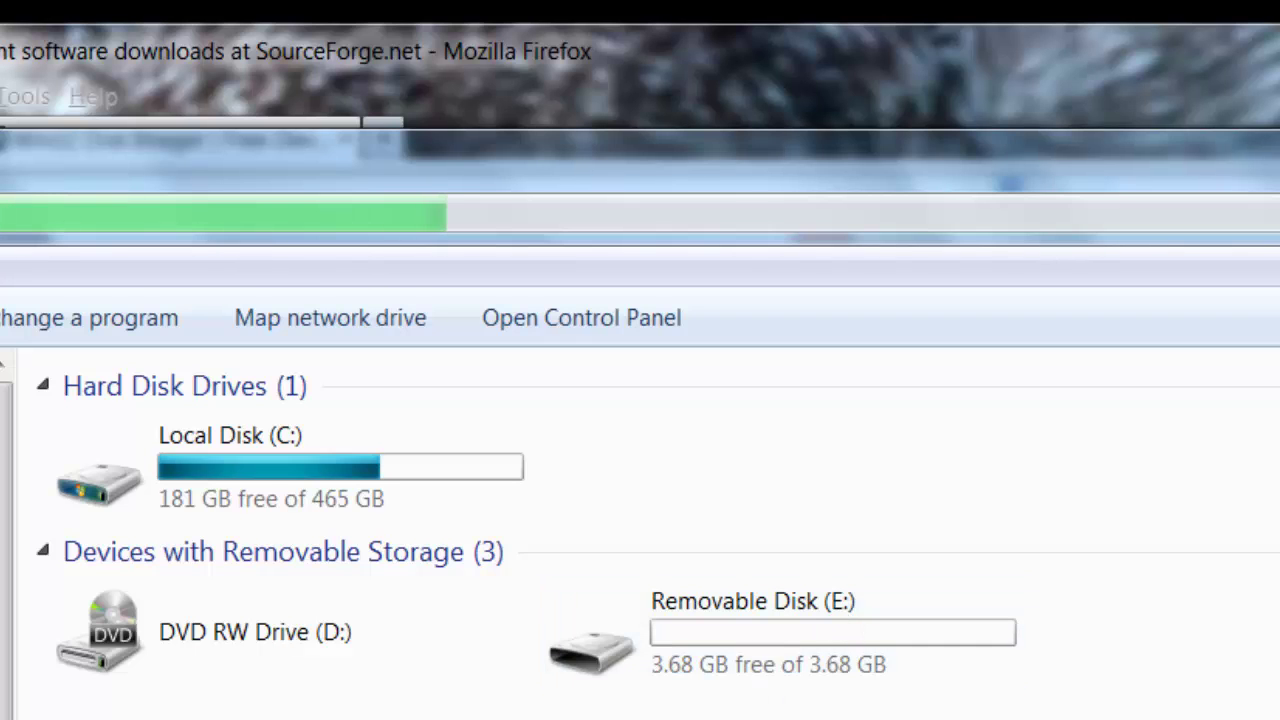
{"action": "key", "text": "alt+Tab"}
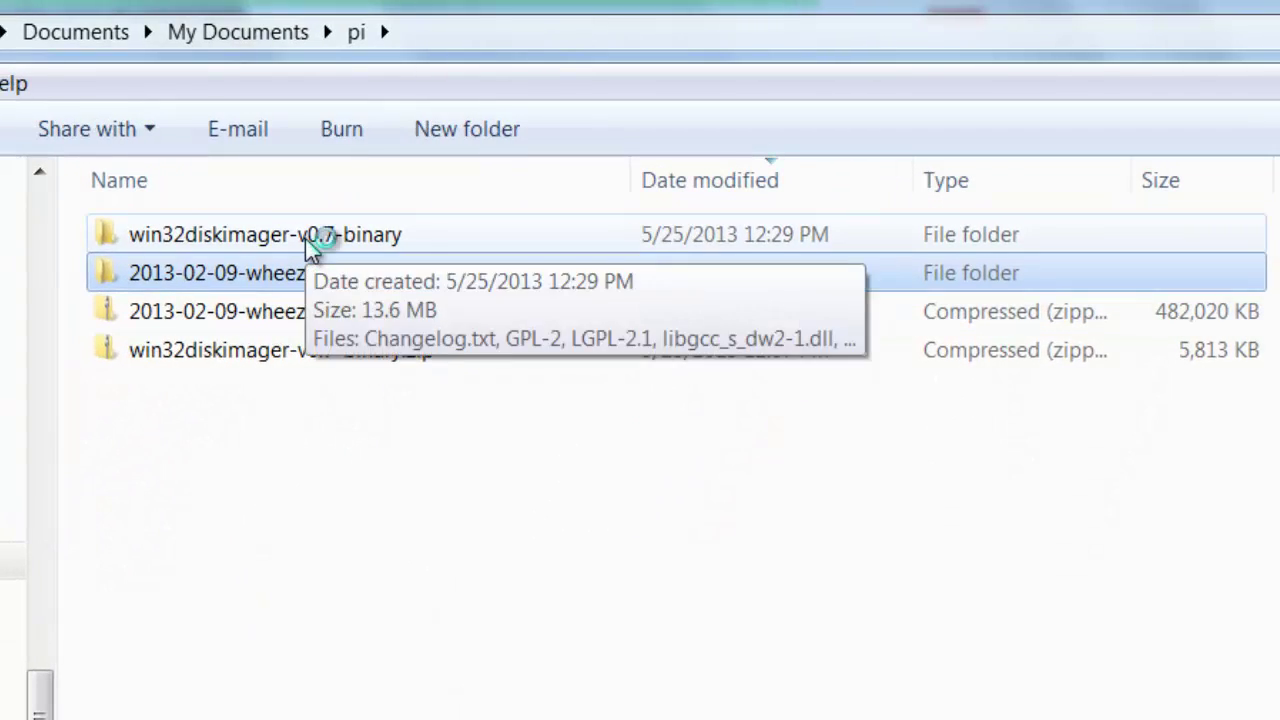
Run Win32DiskImager.exe from the win32diskimager-v0.7-binary folder as administrator
{"action": "double_click", "coordinate": [305, 238]}
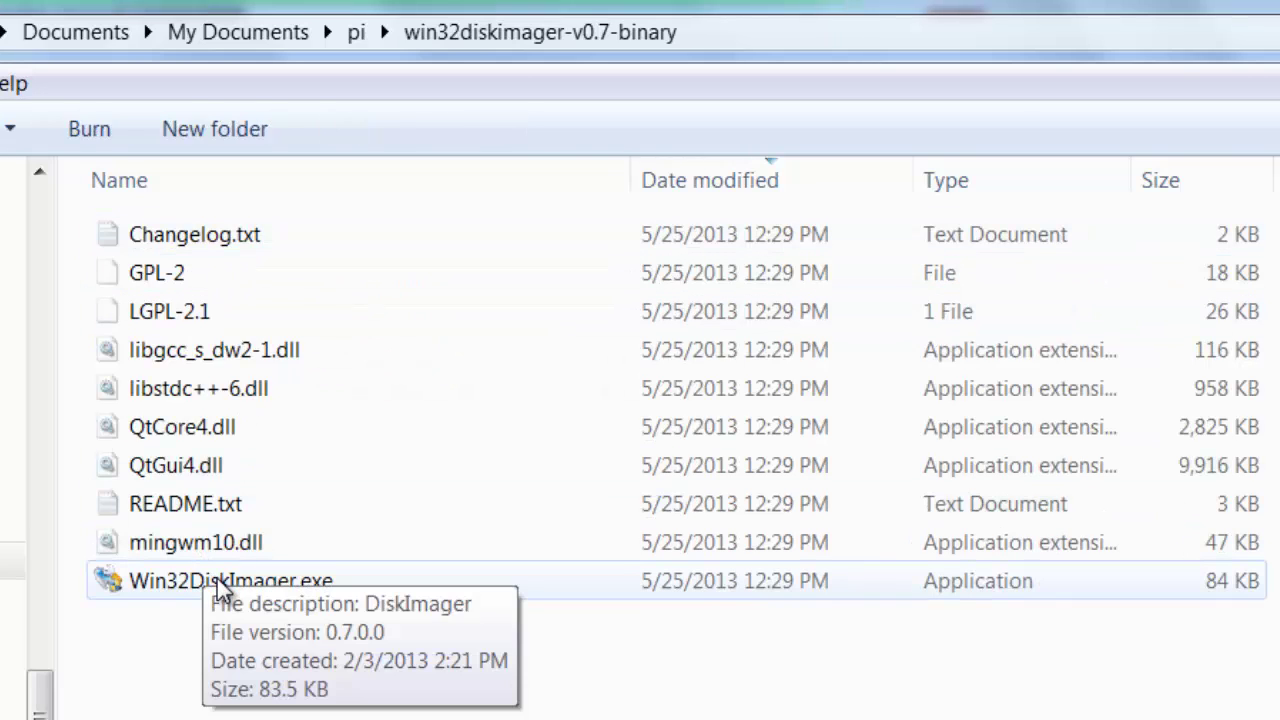
{"action": "left_click", "coordinate": [217, 578]}
{"action": "right_click", "coordinate": [217, 578]}
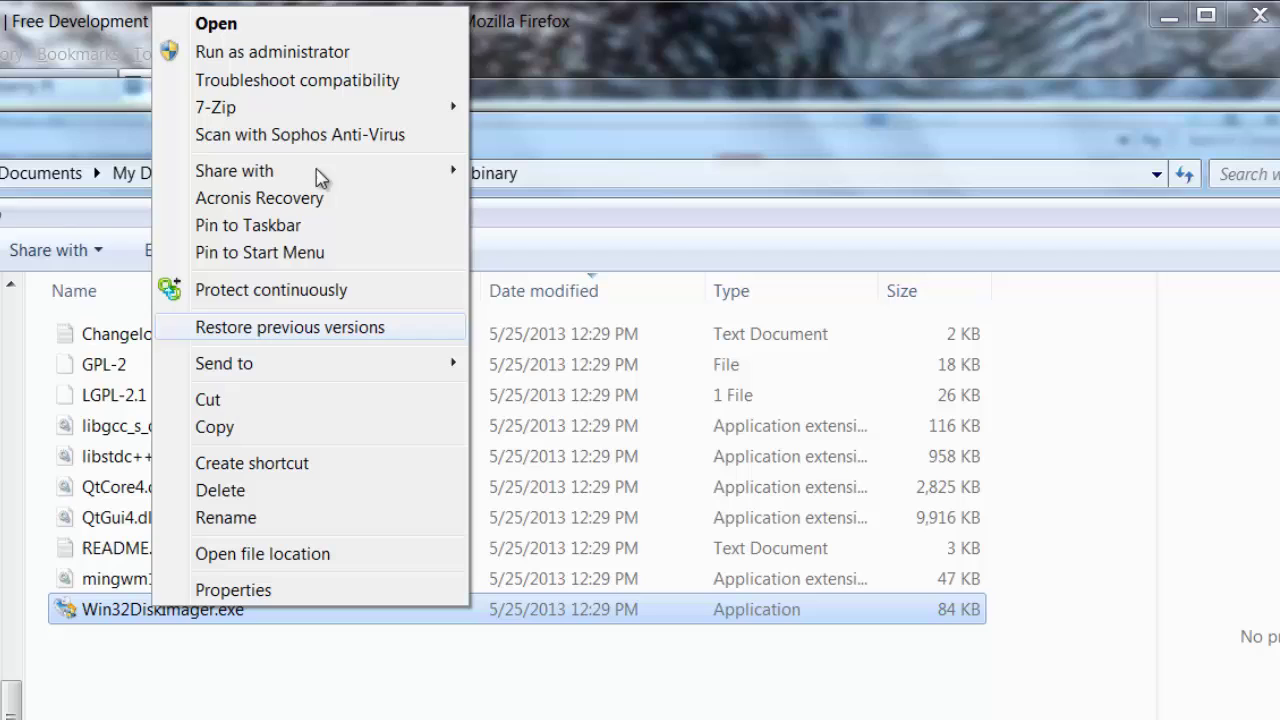
{"action": "left_click", "coordinate": [298, 55]}
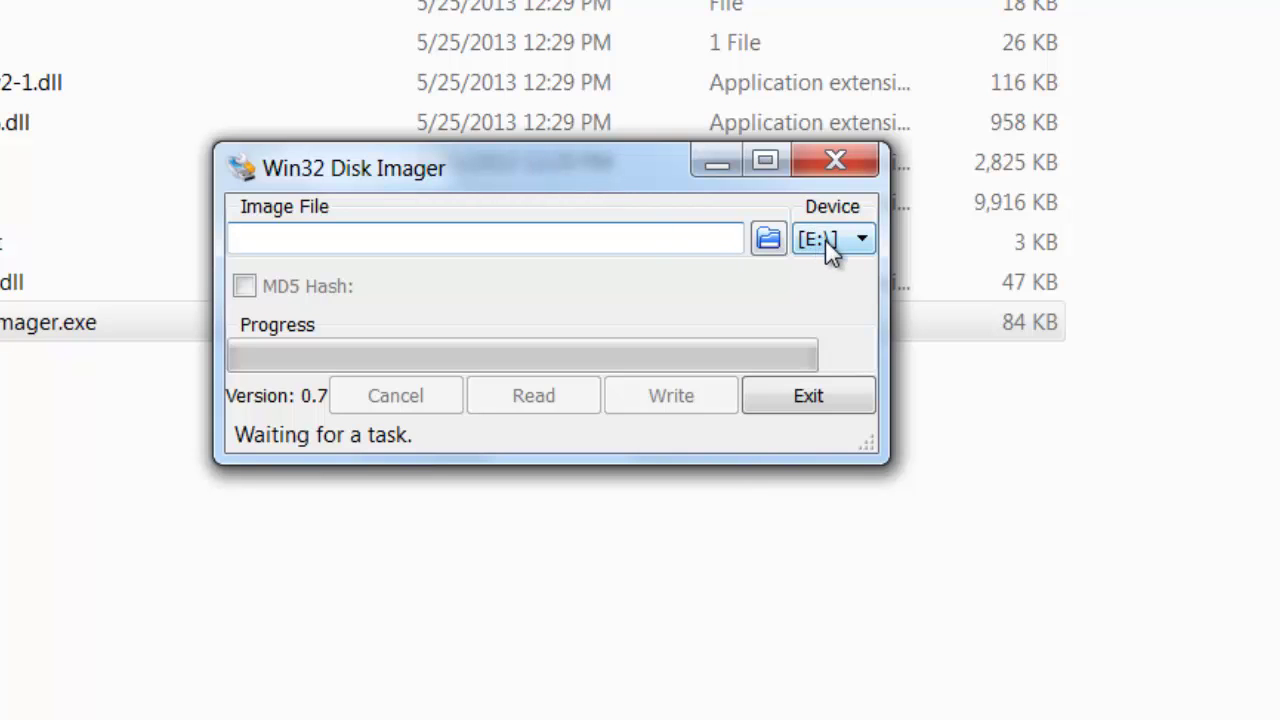
Choose drive E: as the target device for the disk image
{"action": "left_click", "coordinate": [863, 235]}
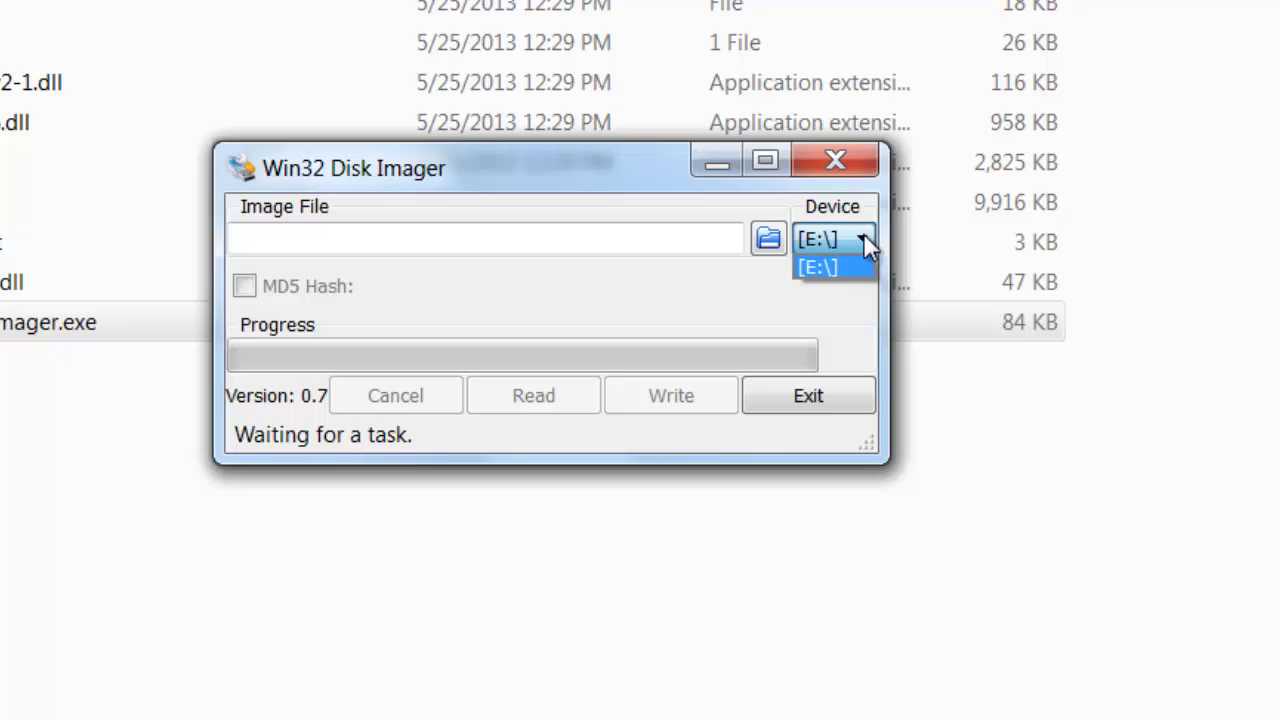
{"action": "left_click", "coordinate": [863, 236]}
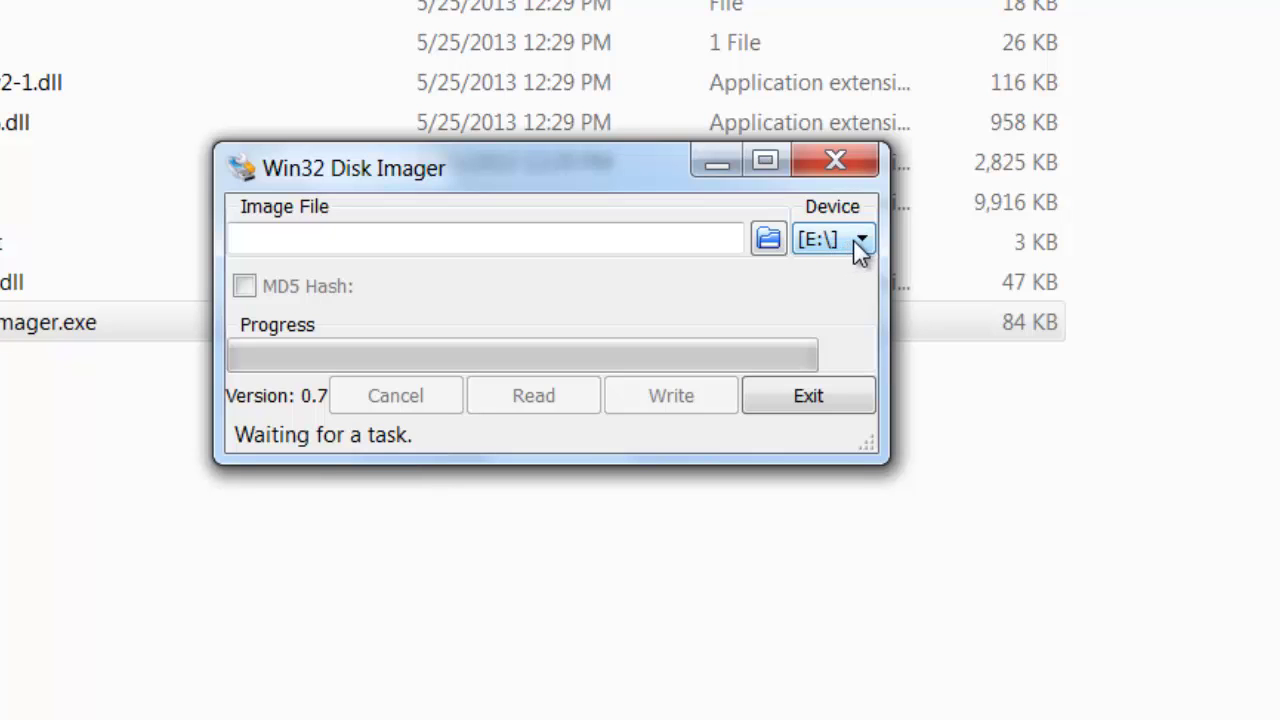
{"action": "left_click", "coordinate": [864, 240]}
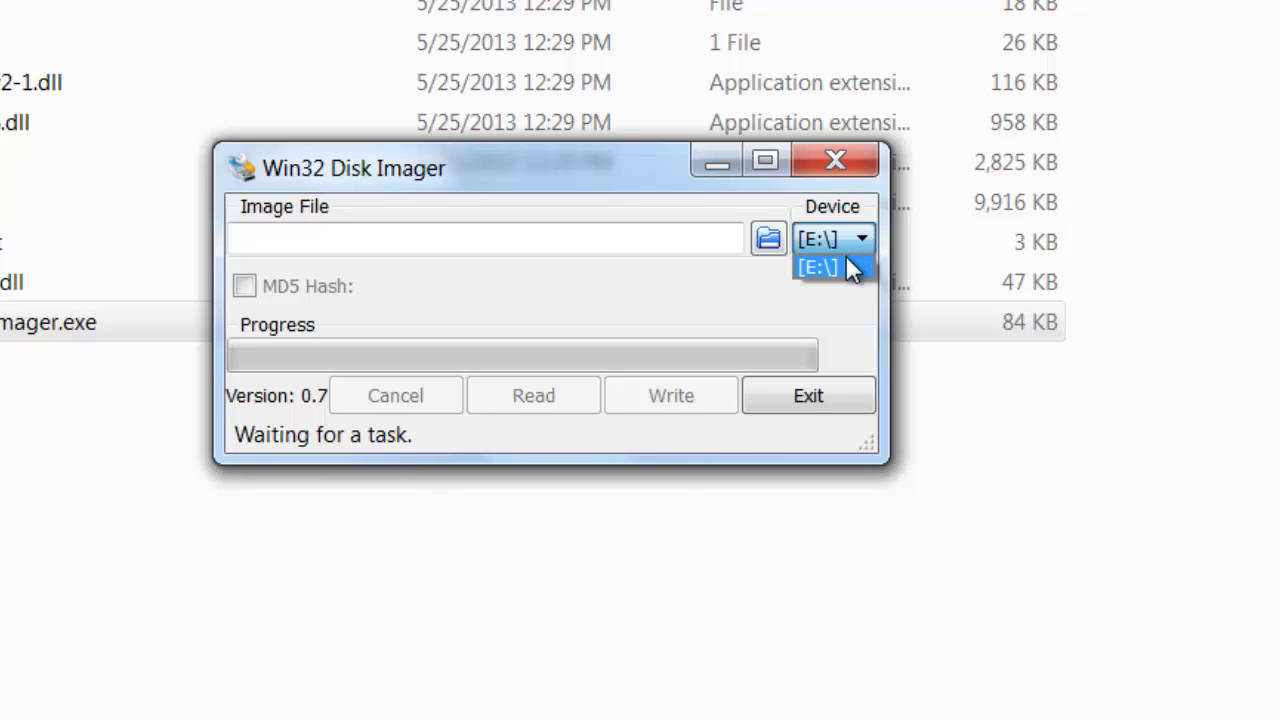
{"action": "left_click", "coordinate": [842, 262]}
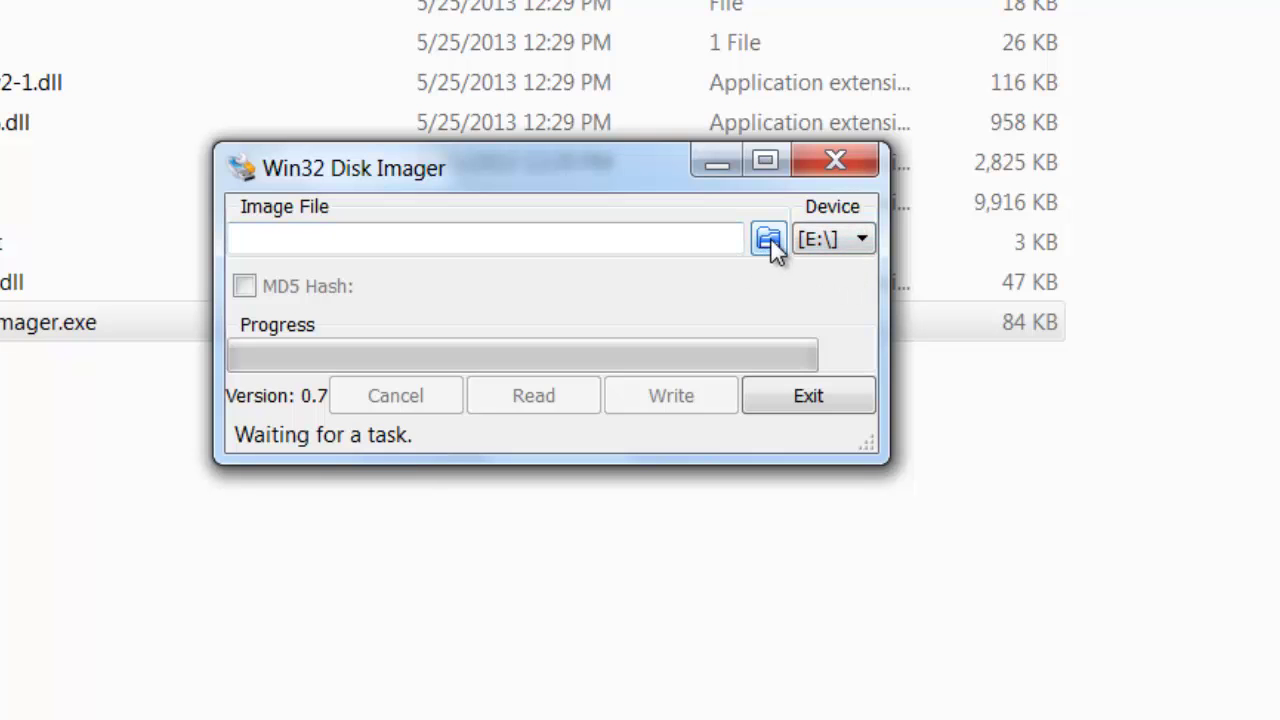
Load 2013-02-09-wheezy-raspbian.img from the 2013-02-09-wheezy-raspbian folder as the image file
{"action": "left_click", "coordinate": [770, 240]}
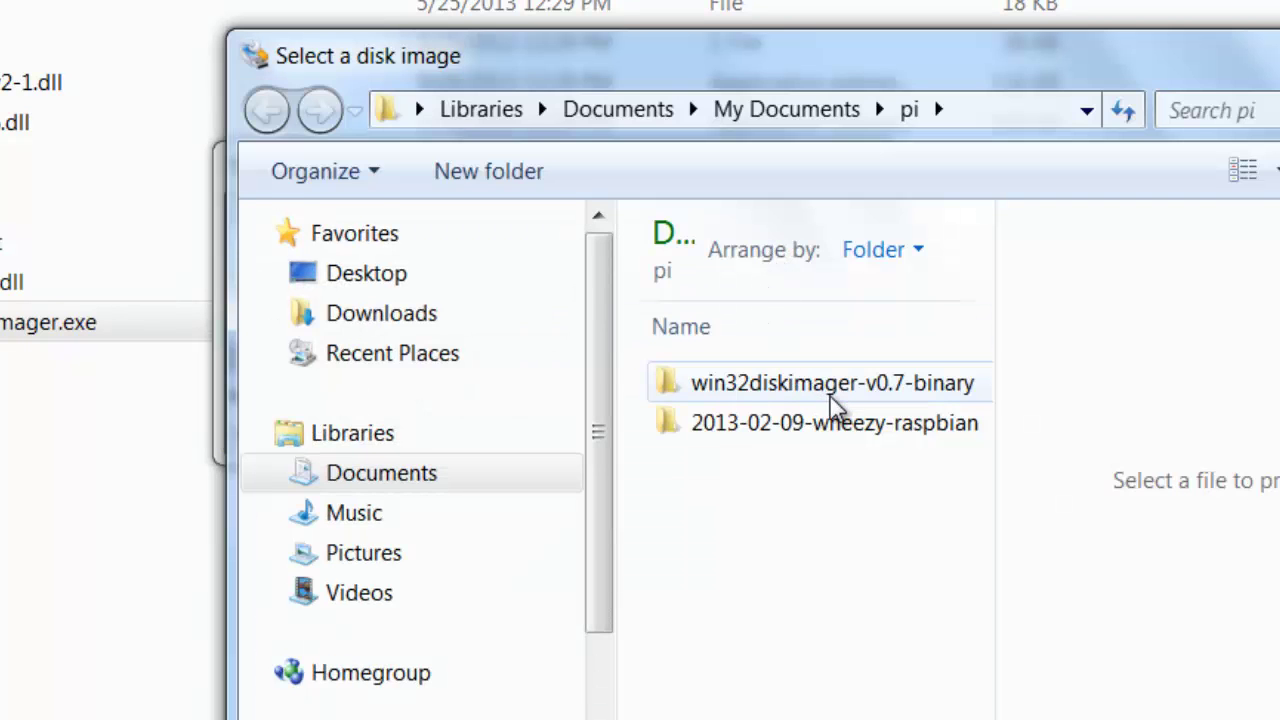
{"action": "double_click", "coordinate": [815, 425]}
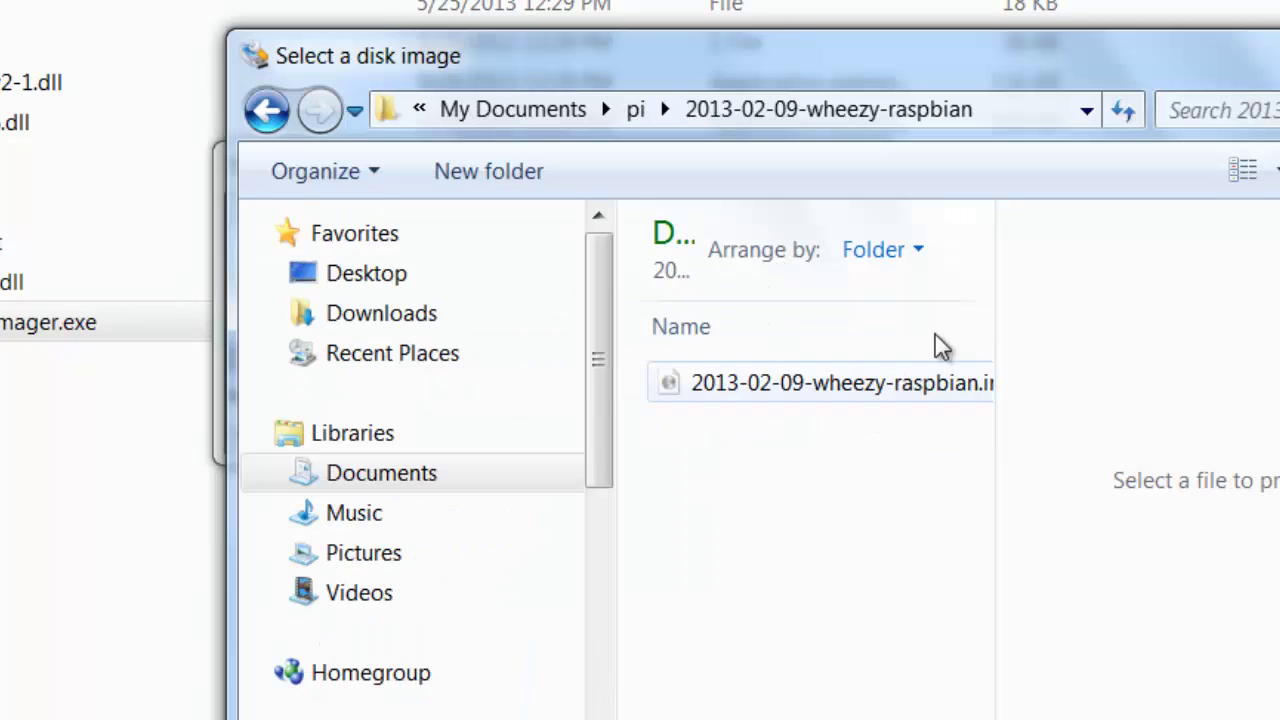
{"action": "left_click_drag", "start_coordinate": [997, 257], "coordinate": [1128, 255]}
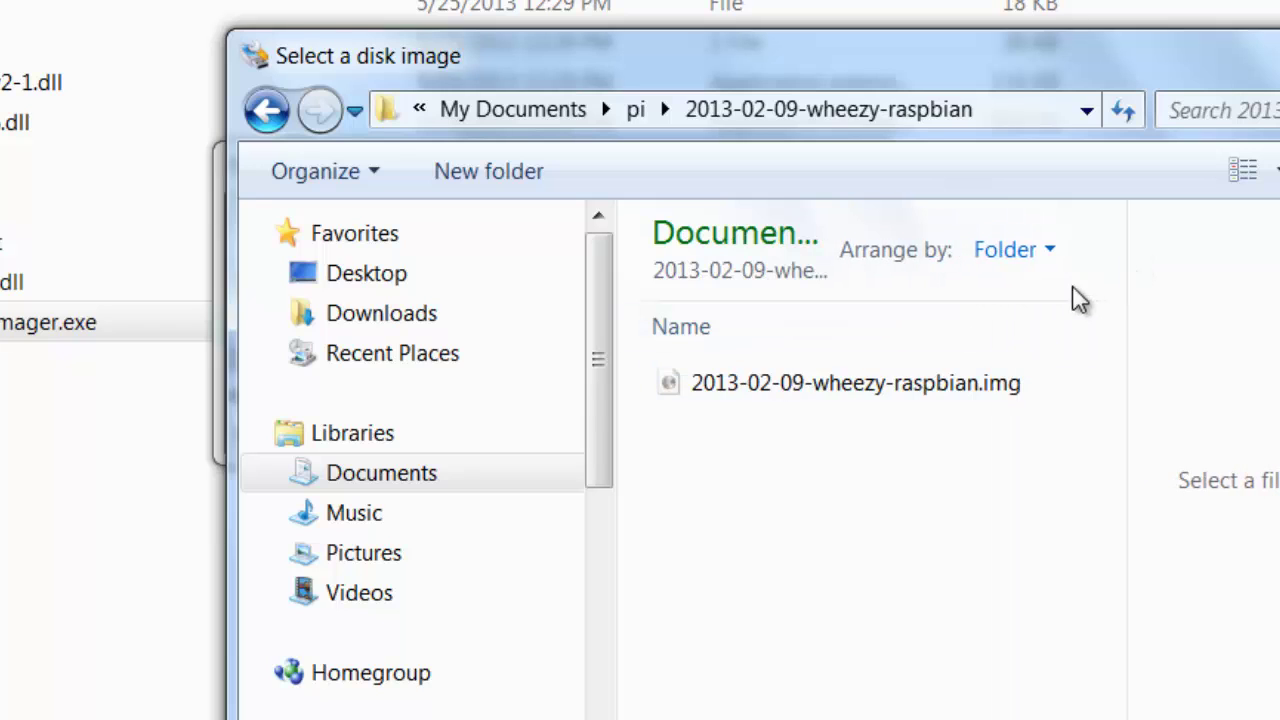
{"action": "left_click", "coordinate": [826, 390]}
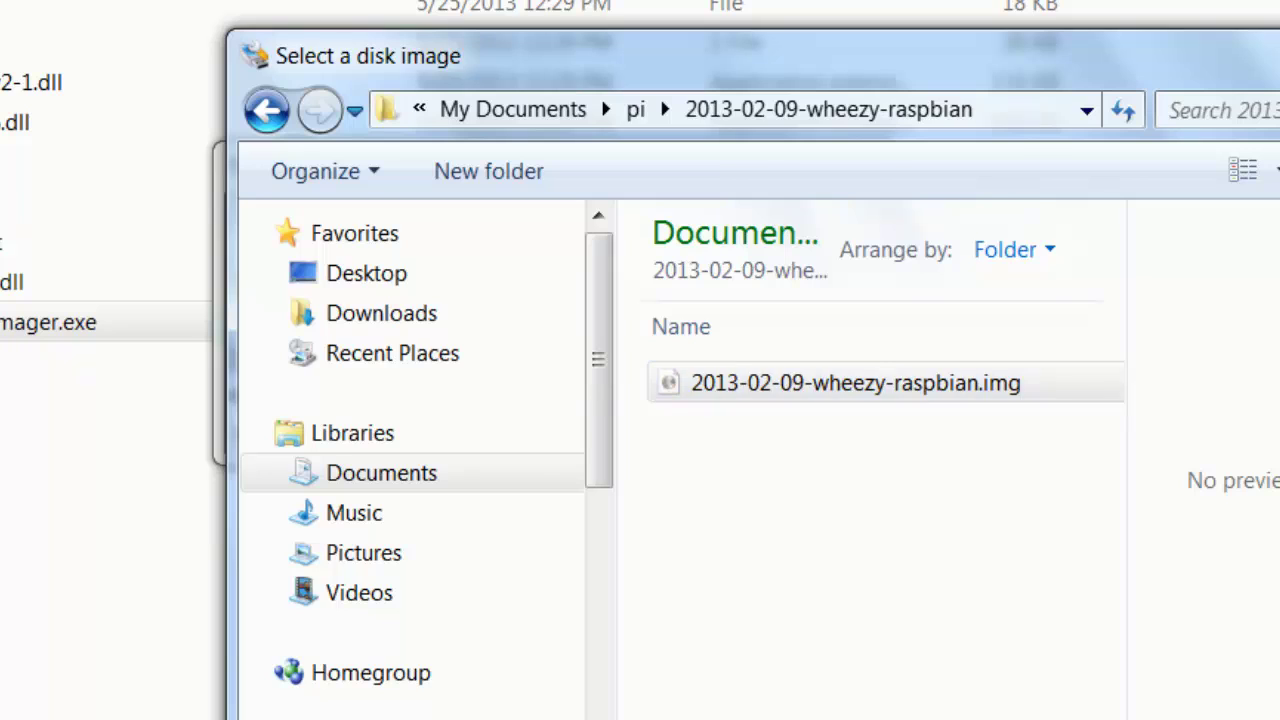
{"action": "key", "text": "Return"}
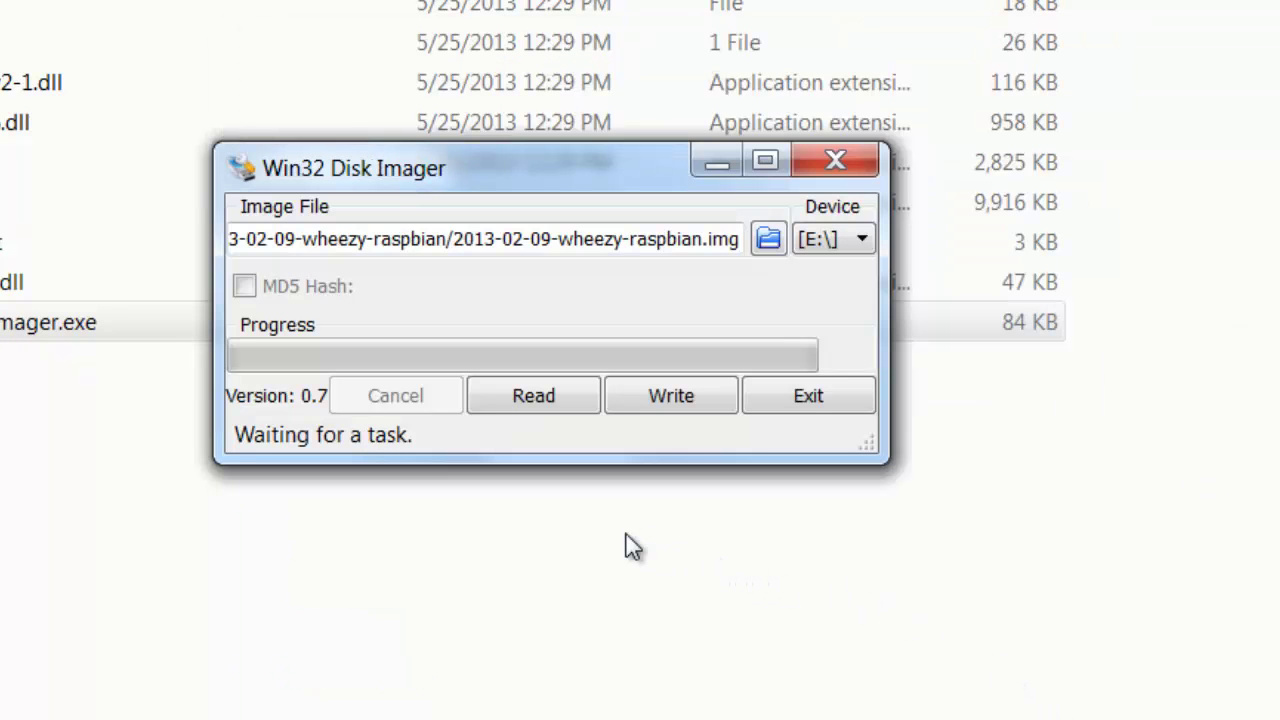
Write the Raspbian image to drive E:, accepting the overwrite, and close Win32 Disk Imager once writing is complete
{"action": "left_click", "coordinate": [677, 397]}
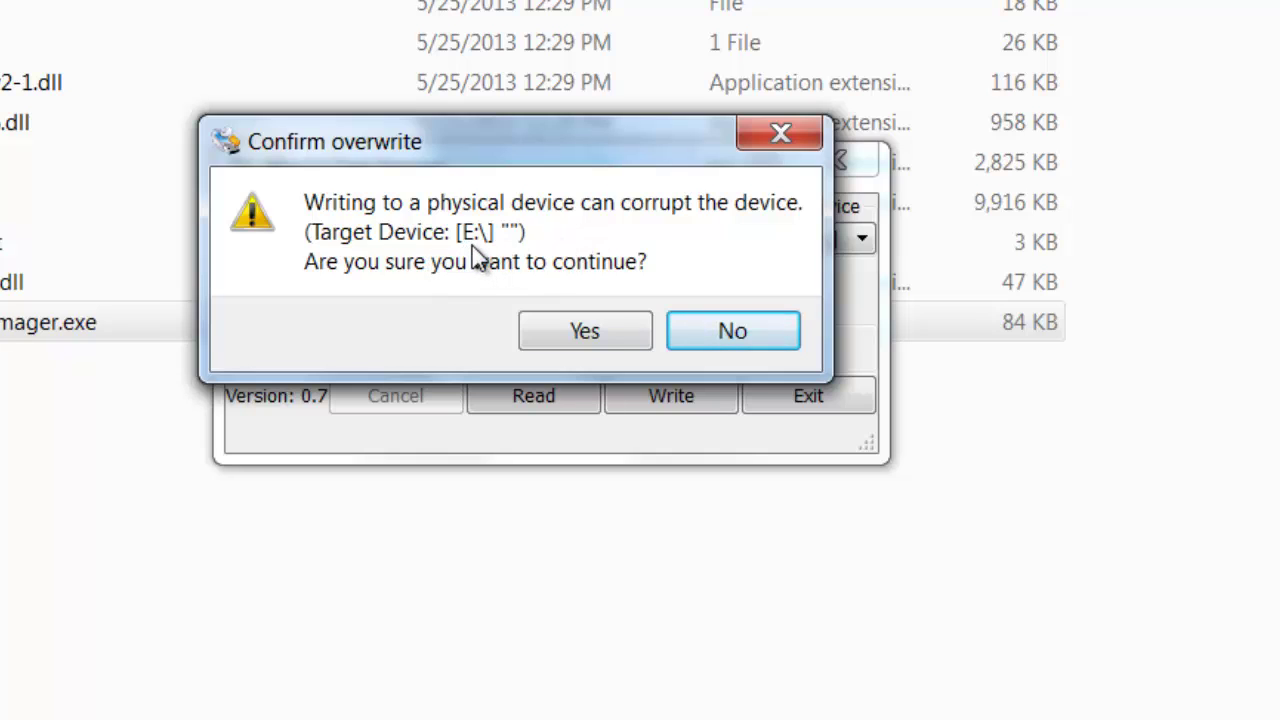
{"action": "left_click", "coordinate": [577, 328]}
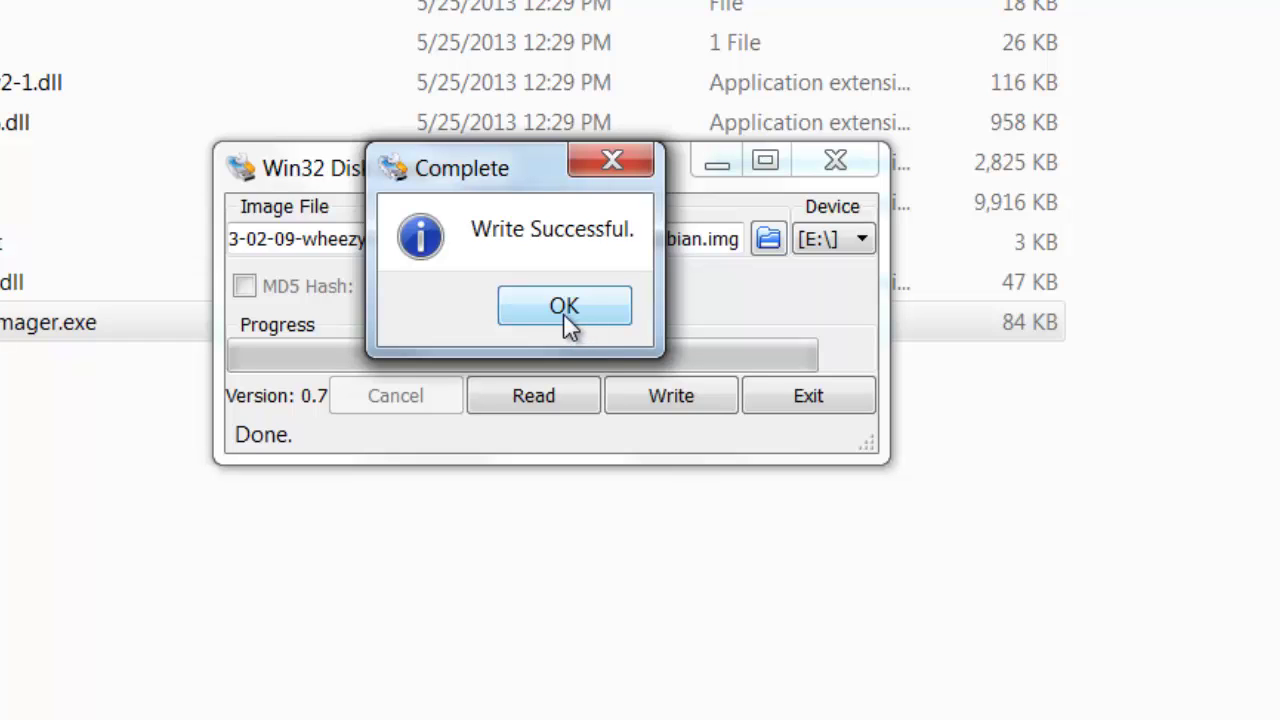
{"action": "left_click", "coordinate": [563, 307]}
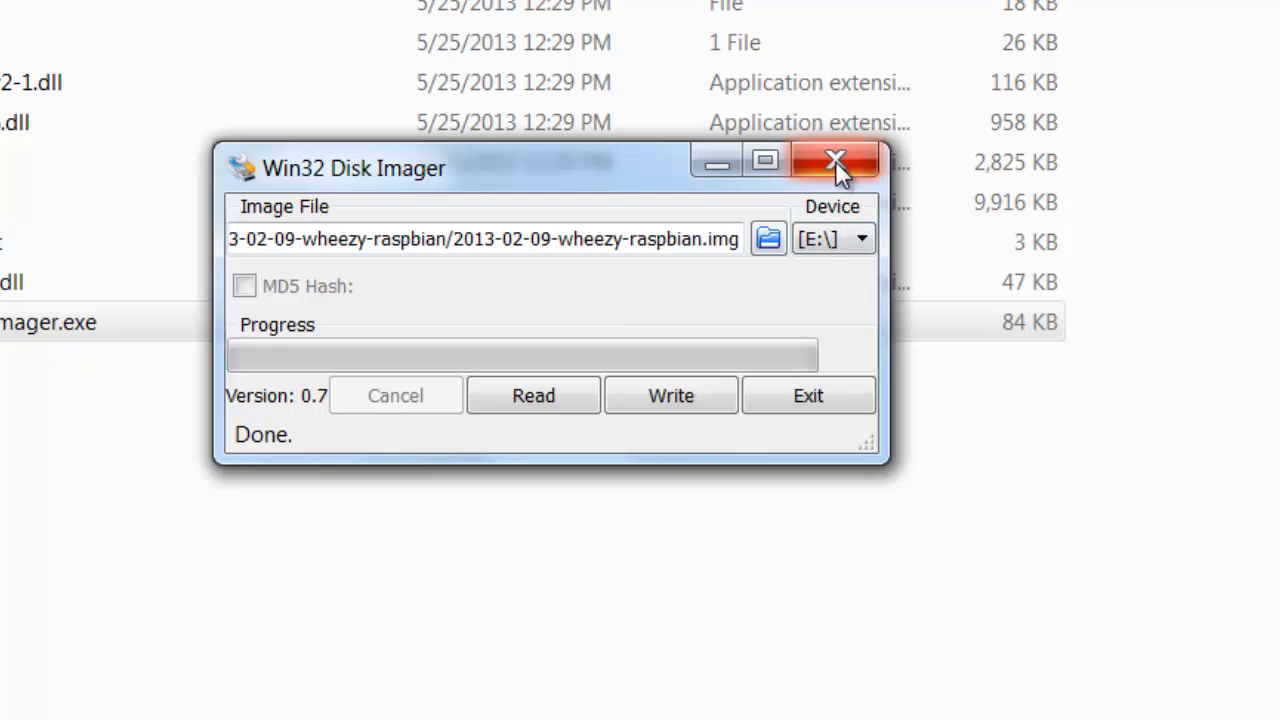
{"action": "left_click", "coordinate": [835, 160]}
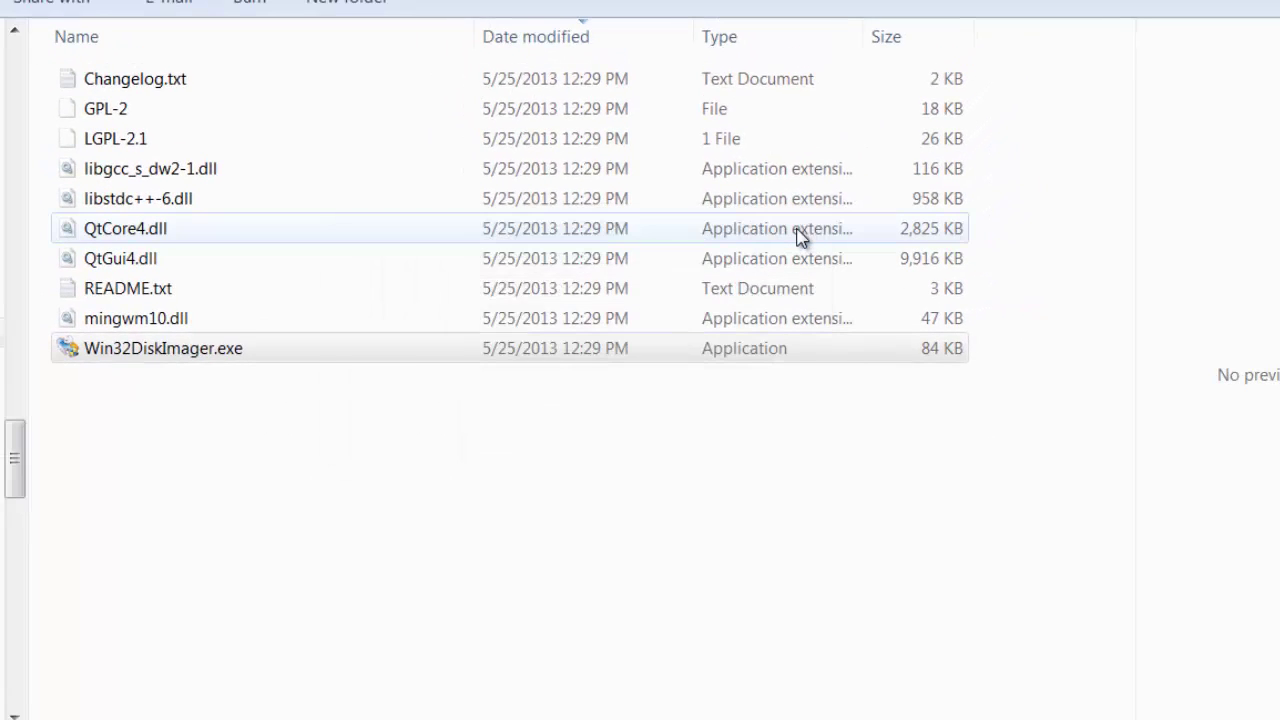